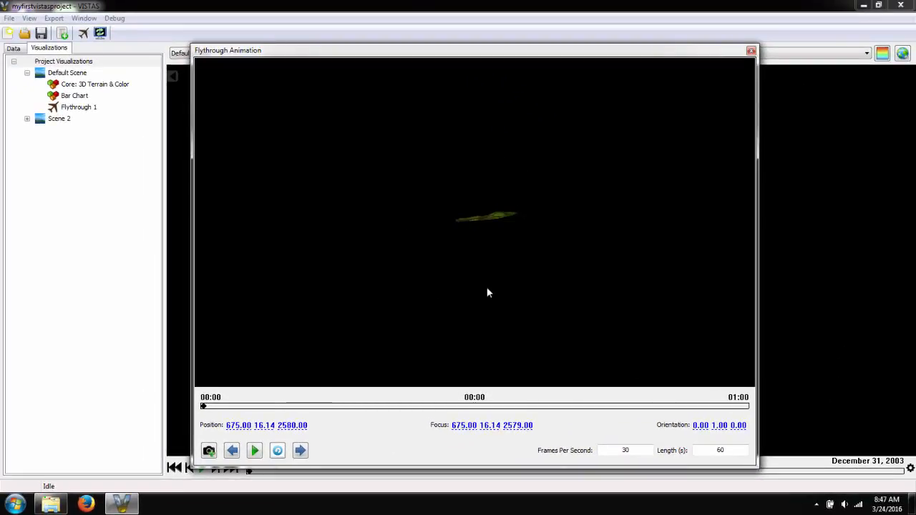
Orbit and zoom the flythrough camera in close over the terrain, to a position of about 468, 130, 594.
drag(487, 292, 448, 229)
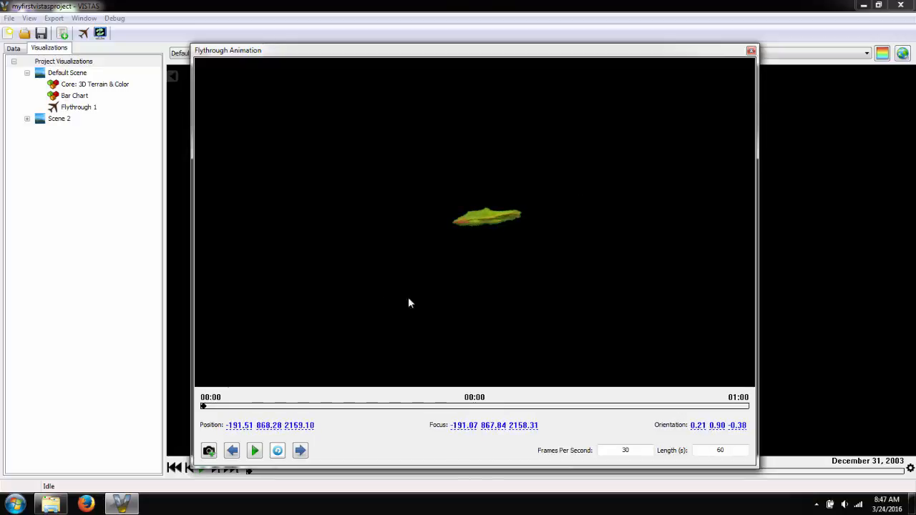
drag(409, 303, 613, 388)
scroll(587, 236, up, 5)
scroll(536, 219, up, 3)
scroll(536, 219, up, 3)
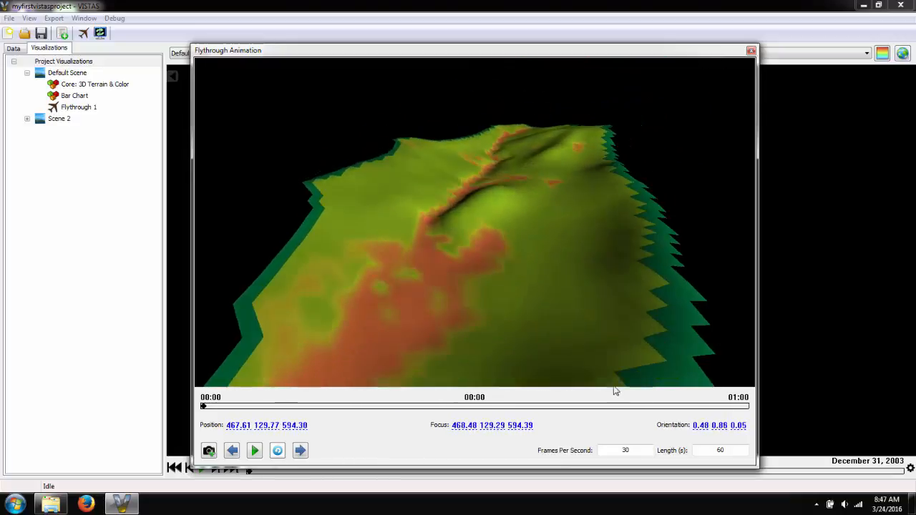
Switch the camera controls from Sphere to Freelook and tilt the camera up toward the horizon.
right_click(480, 199)
mouse_move(573, 205)
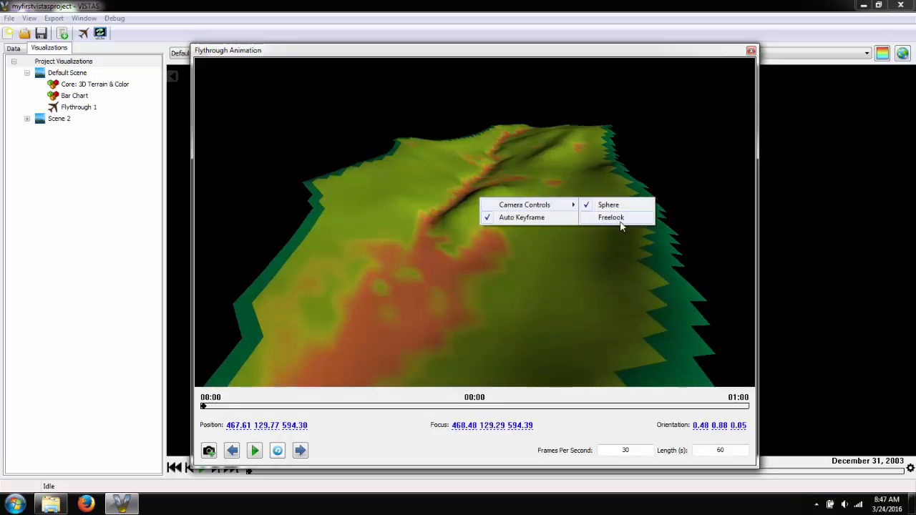
click(610, 217)
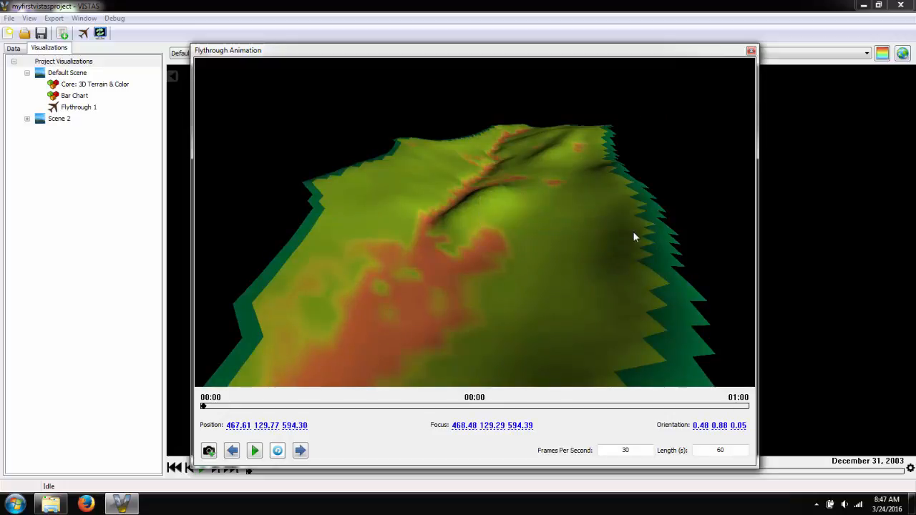
drag(633, 231, 658, 157)
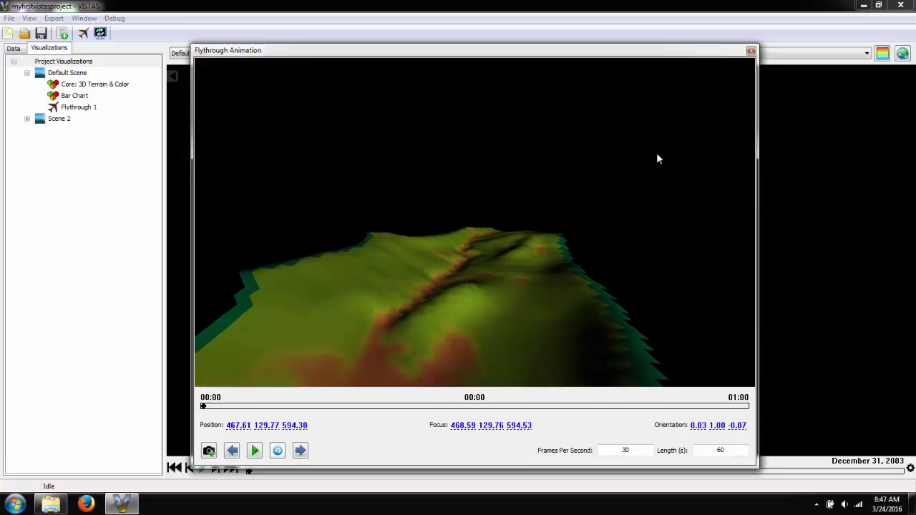
Fly the camera forward, backward and sideways over the terrain, ending at a position of about 478, 128, 575.
key(s)
key(a)
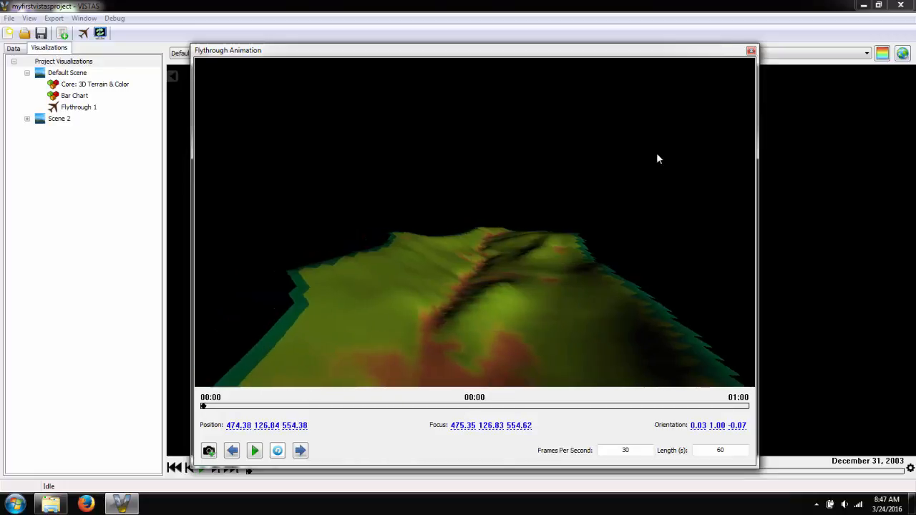
key(w)
key(s)
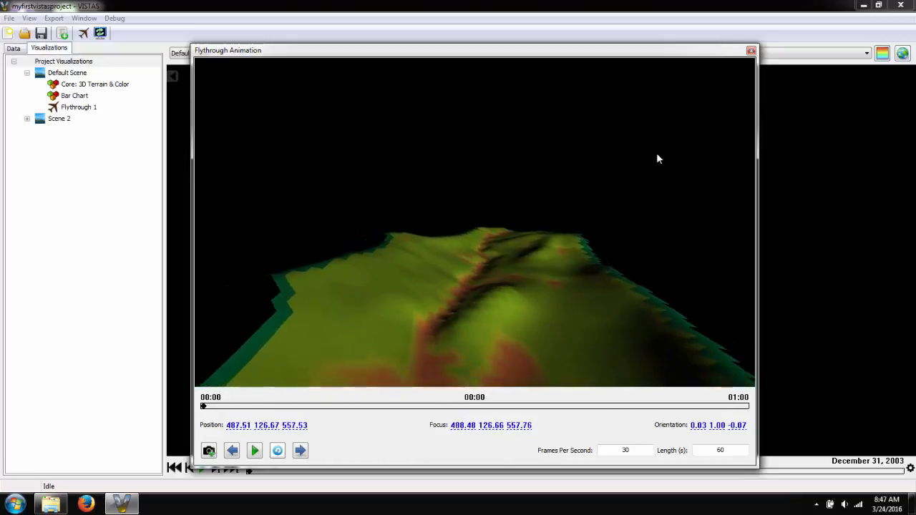
key(d)
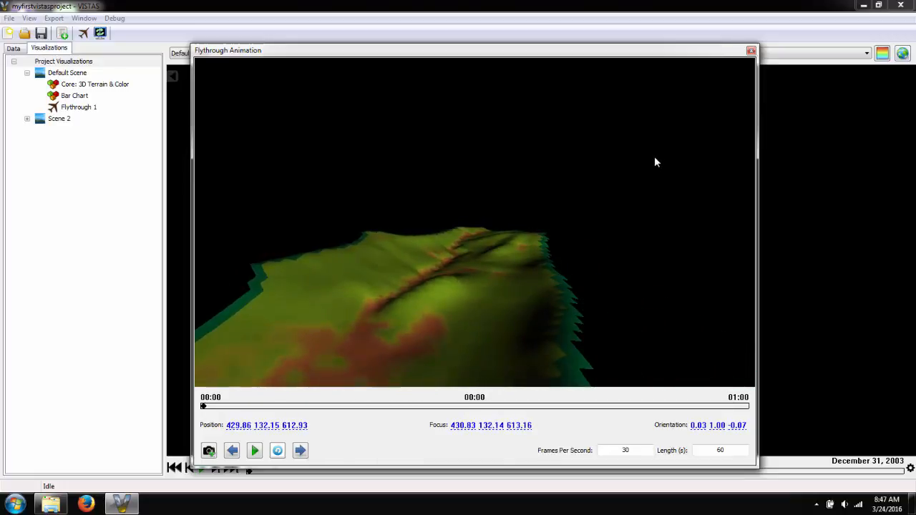
key(w)
key(a)
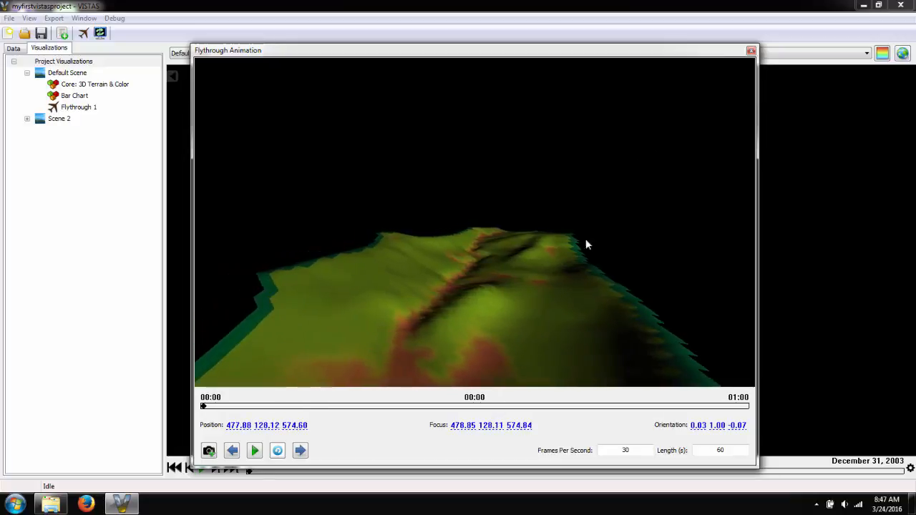
Capture a keyframe at the start of the flythrough and tilt the camera down toward the terrain.
right_click(442, 234)
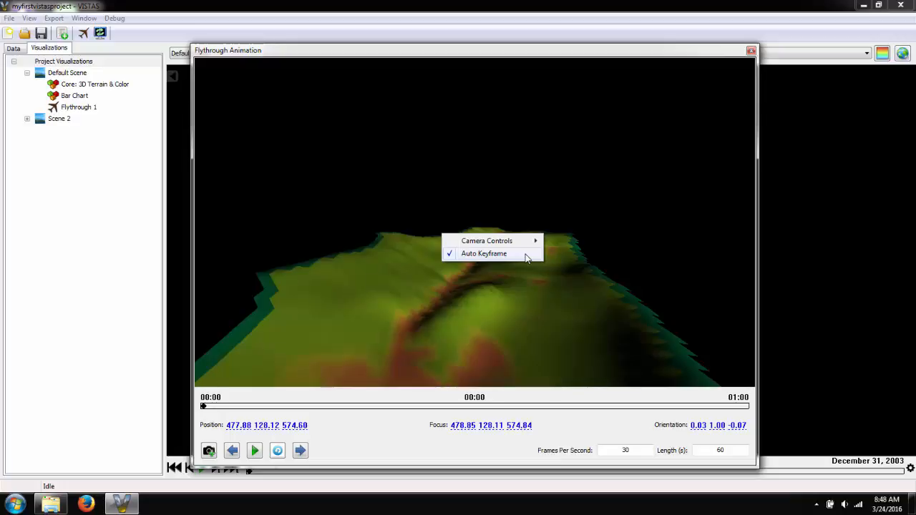
click(586, 287)
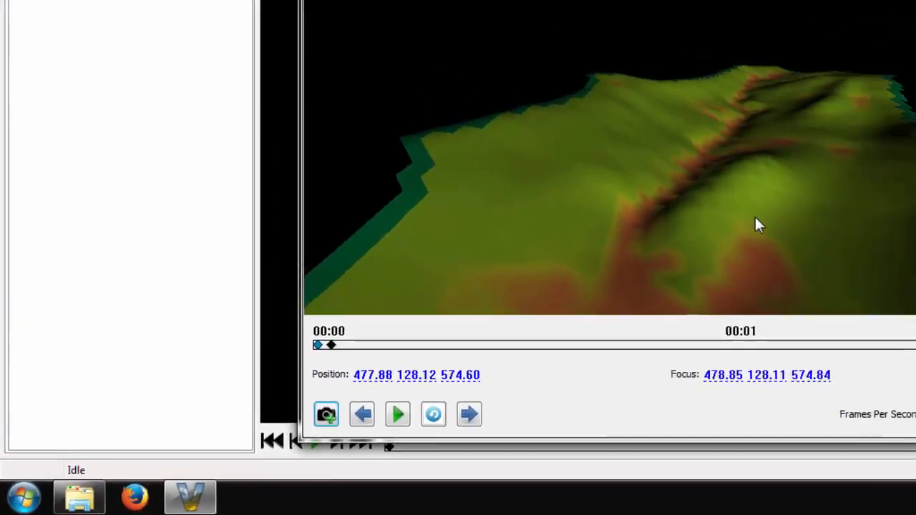
drag(484, 325, 481, 362)
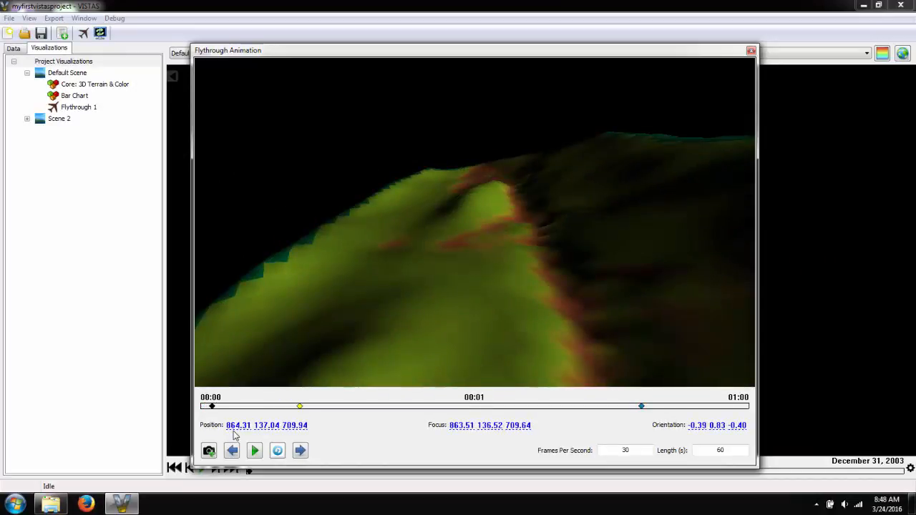
Adjust the camera at the selected keyframe to position X 864.29, focus X 863.21 and orientation Z 0.17.
drag(235, 426, 346, 429)
mouse_move(462, 427)
mouse_down()
mouse_move(501, 428)
mouse_move(445, 426)
mouse_up()
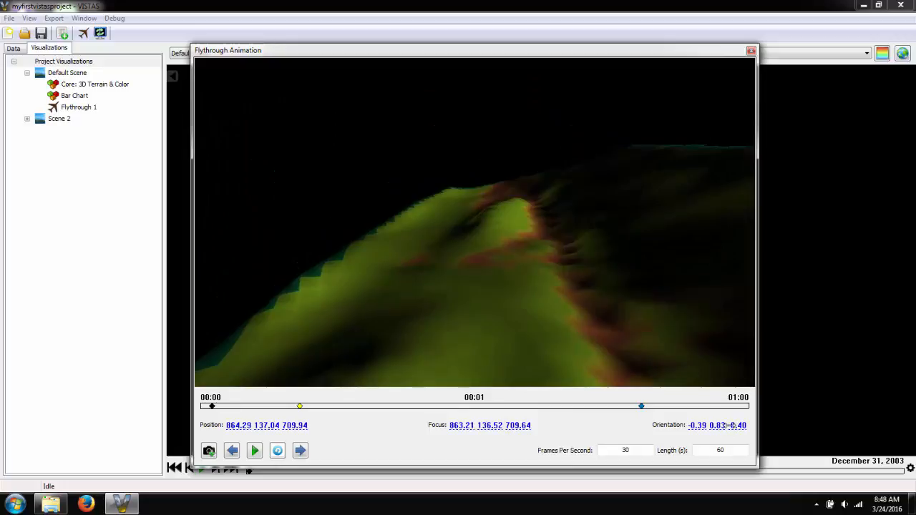
drag(727, 425, 771, 427)
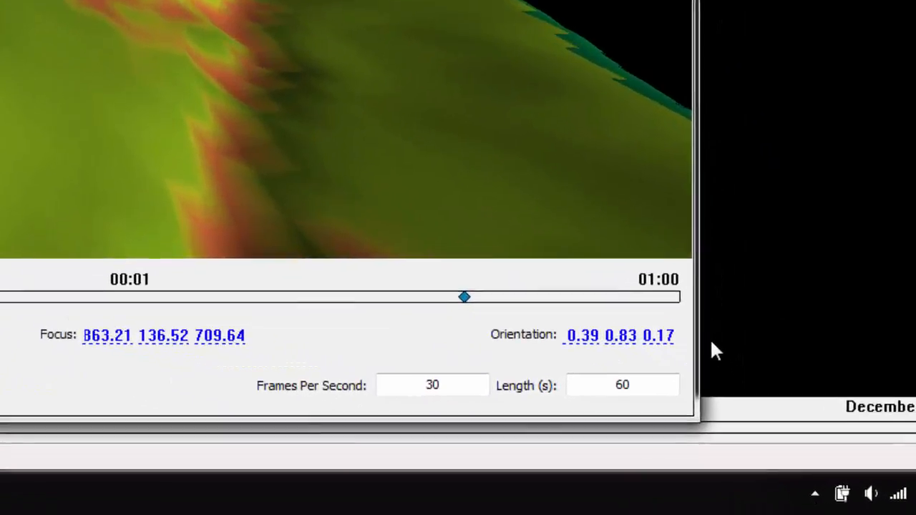
Set the flythrough length to 5 seconds.
drag(604, 381, 654, 380)
text(5)
key(Return)
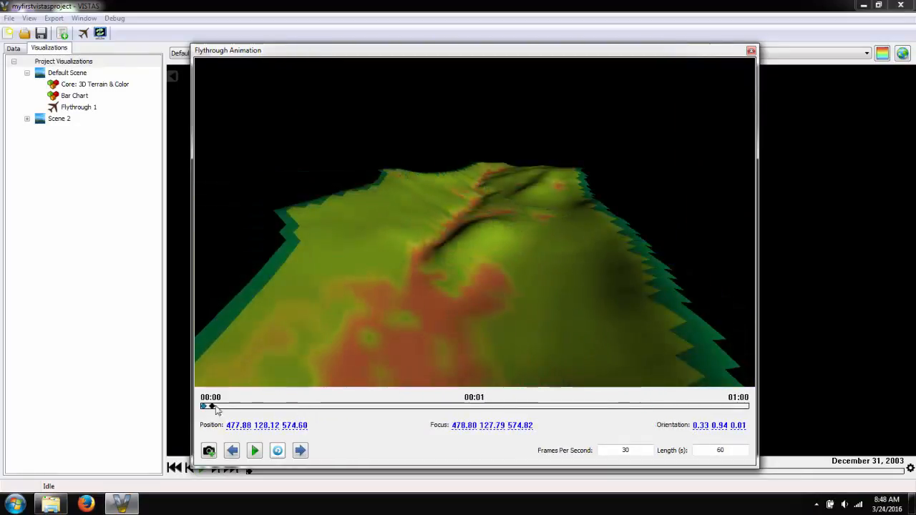
Scrub the flythrough timeline to about 00:02 and delete the keyframe just after that time.
drag(203, 406, 507, 406)
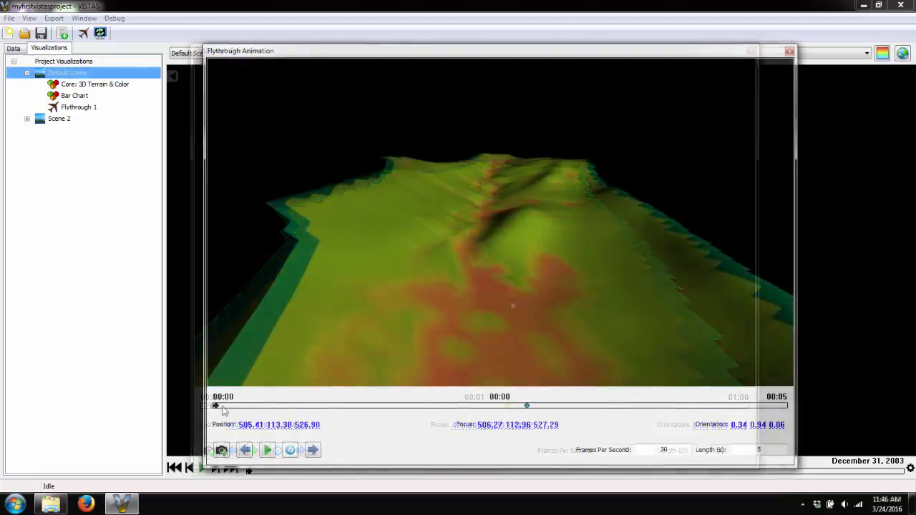
drag(217, 407, 470, 407)
right_click(528, 406)
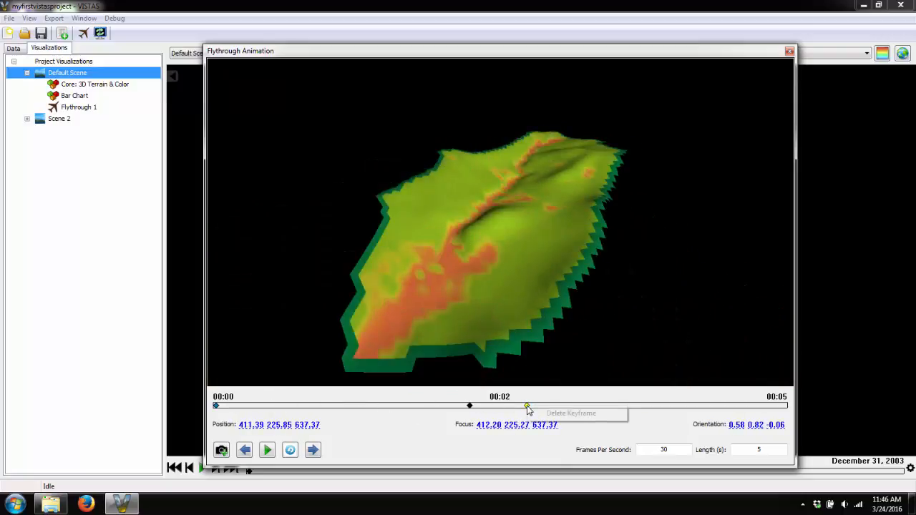
click(580, 414)
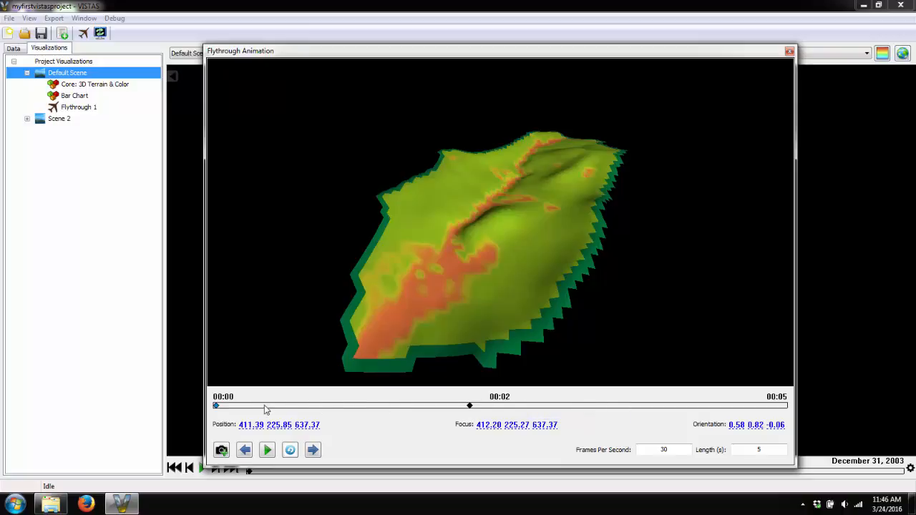
Reset the flythrough to its start, play it through and close the Flythrough Animation window.
click(216, 405)
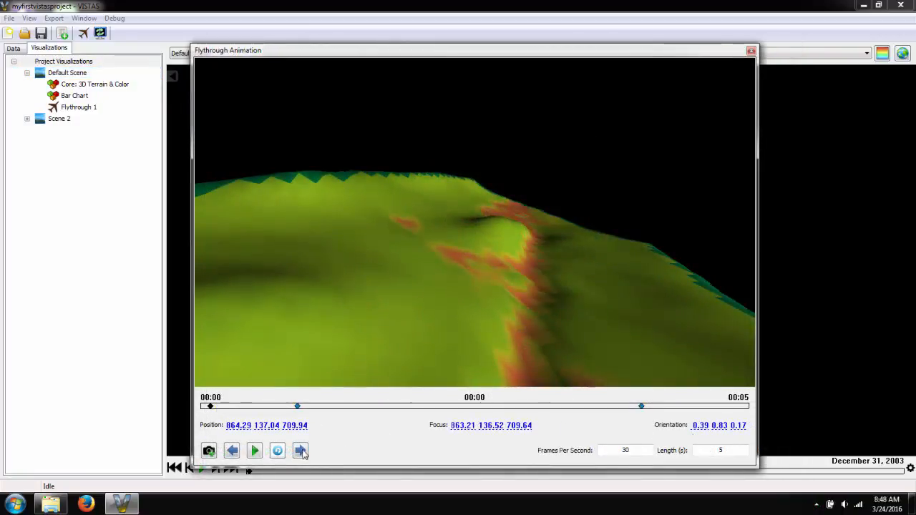
click(277, 451)
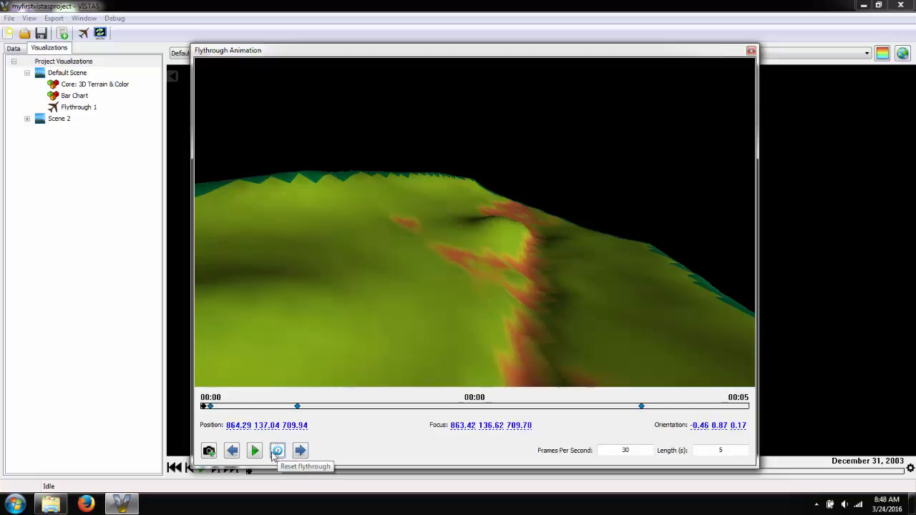
click(254, 451)
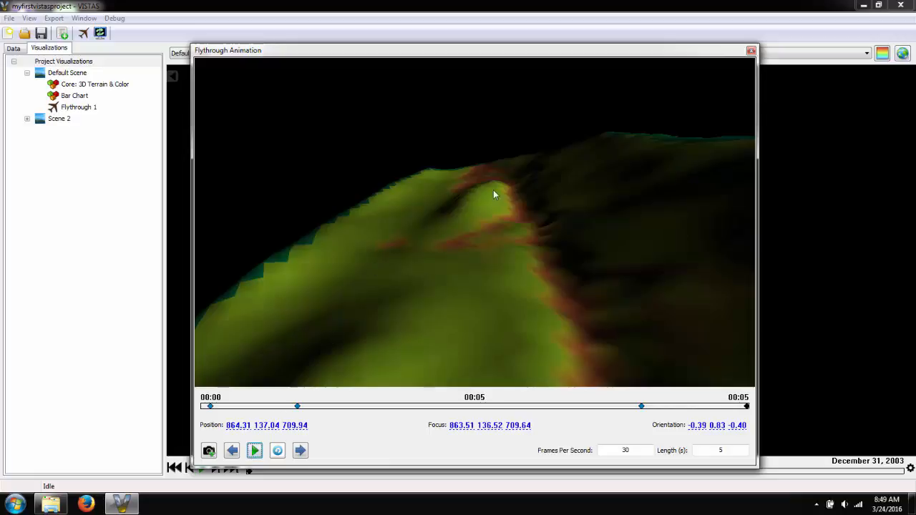
click(751, 51)
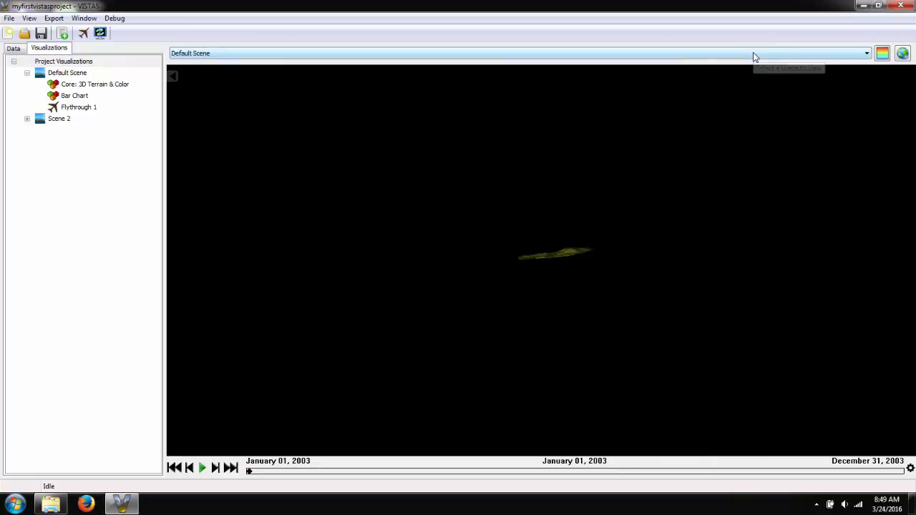
Open the animation export layout and assign Flythrough 1 to its terrain scene.
click(54, 18)
click(101, 33)
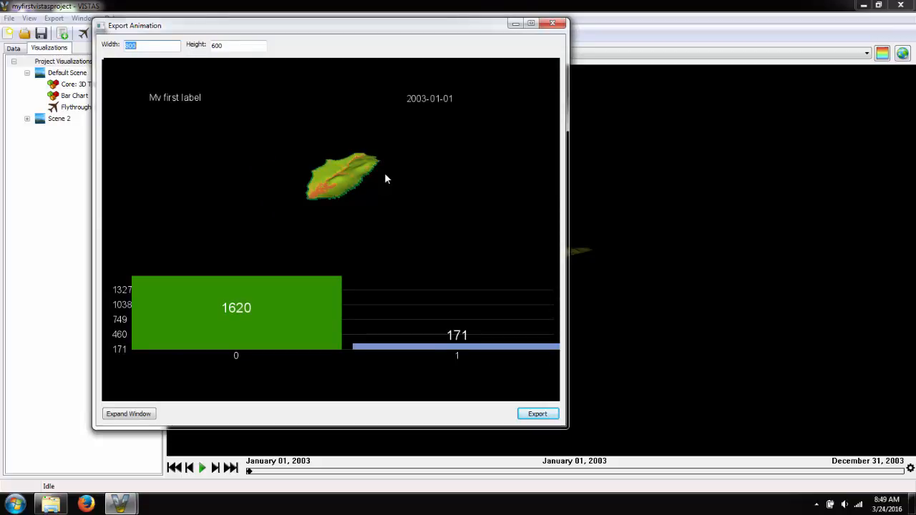
right_click(384, 173)
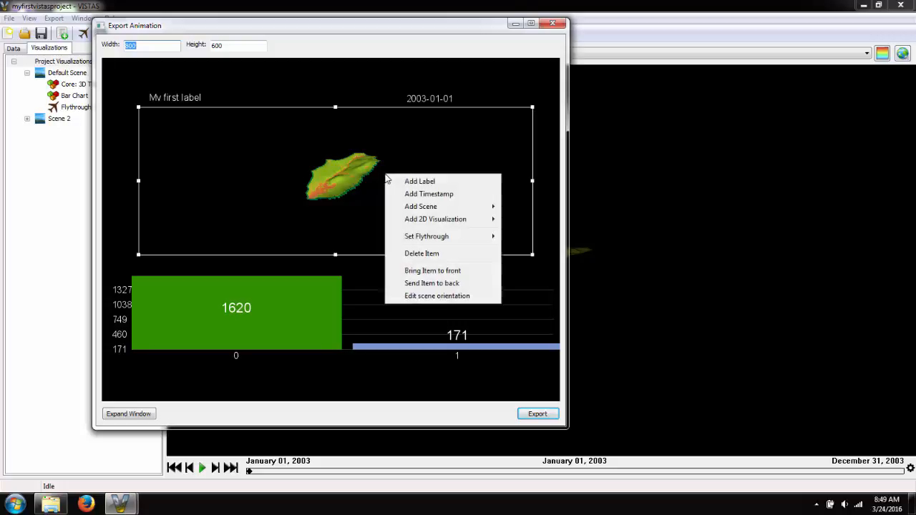
mouse_move(465, 239)
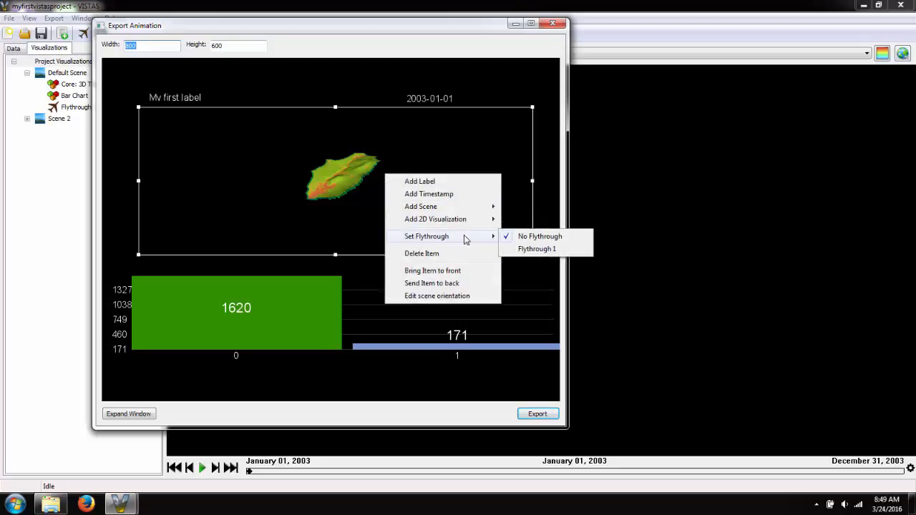
click(574, 251)
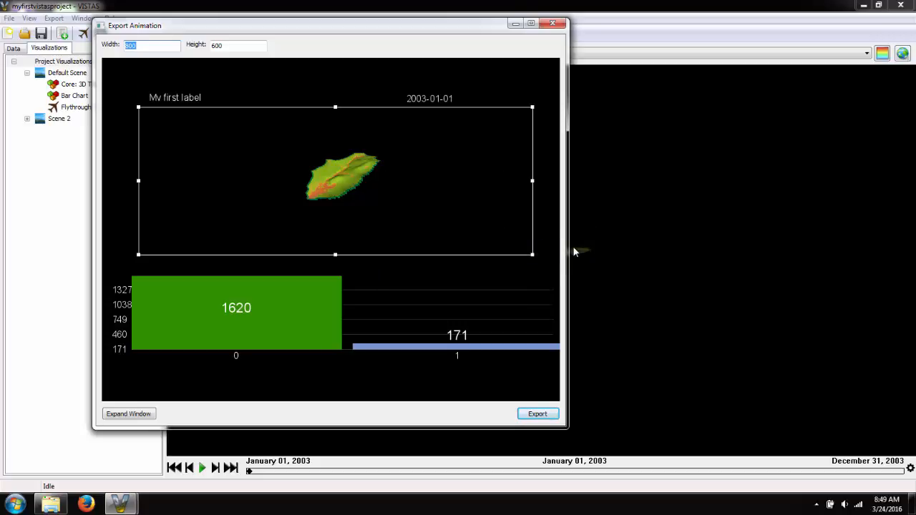
Export the animation as a 10-second WMV video file named myflythrough.
click(538, 414)
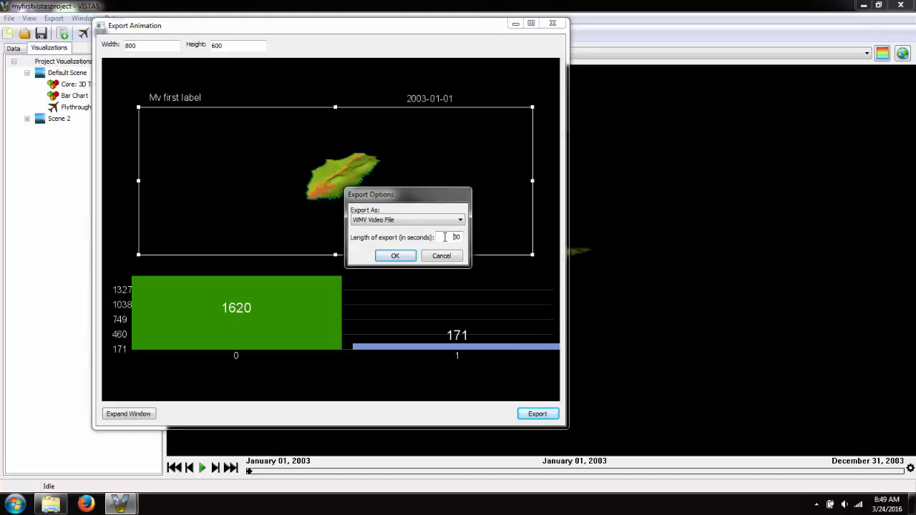
drag(444, 237, 466, 237)
text(10)
click(395, 255)
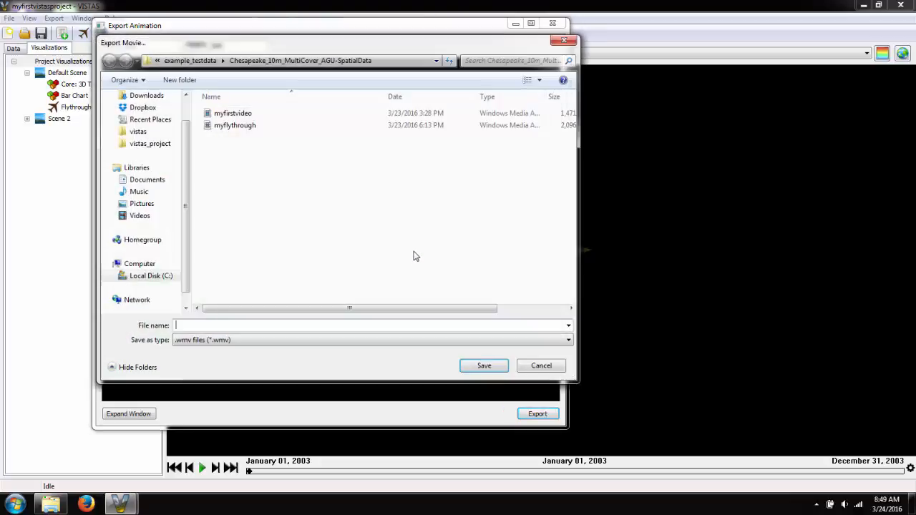
key(Return)
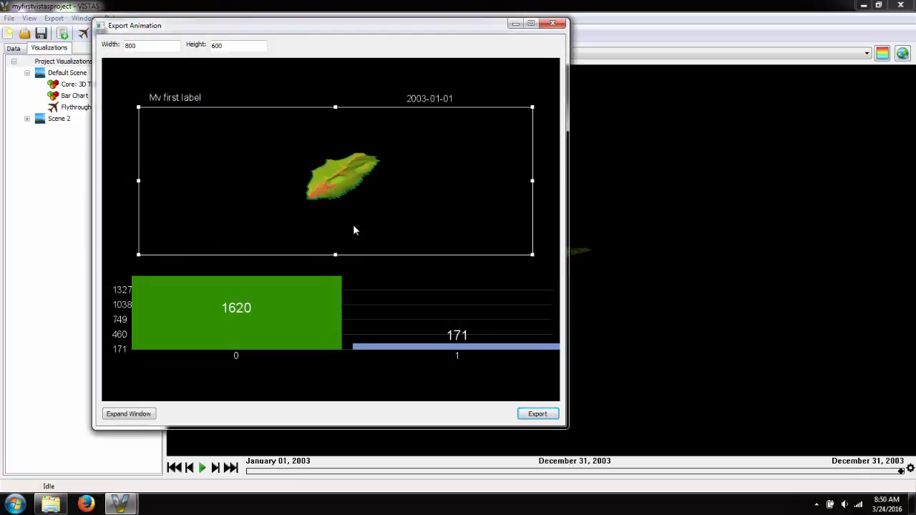
Switch to Windows Explorer and play the exported myflythrough video from the Chesapeake_10m_MultiCover_AGU-SpatialData folder.
double_click(215, 129)
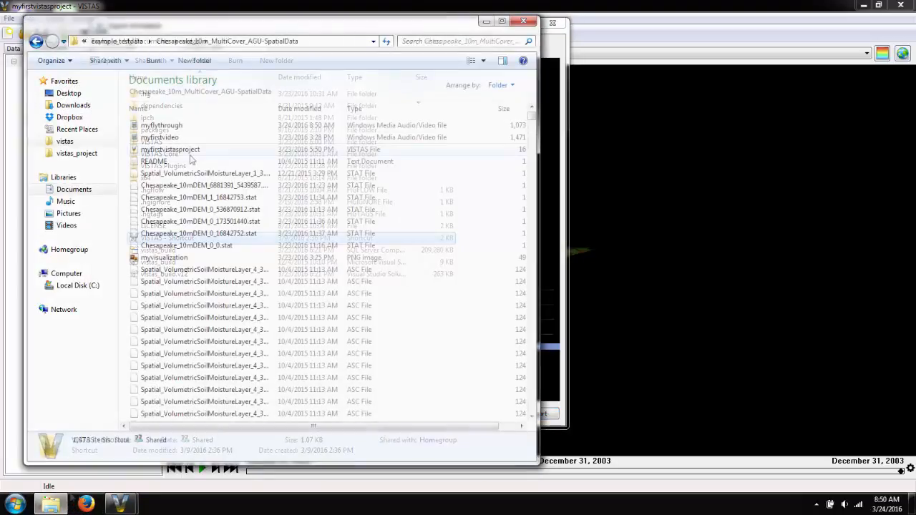
double_click(199, 128)
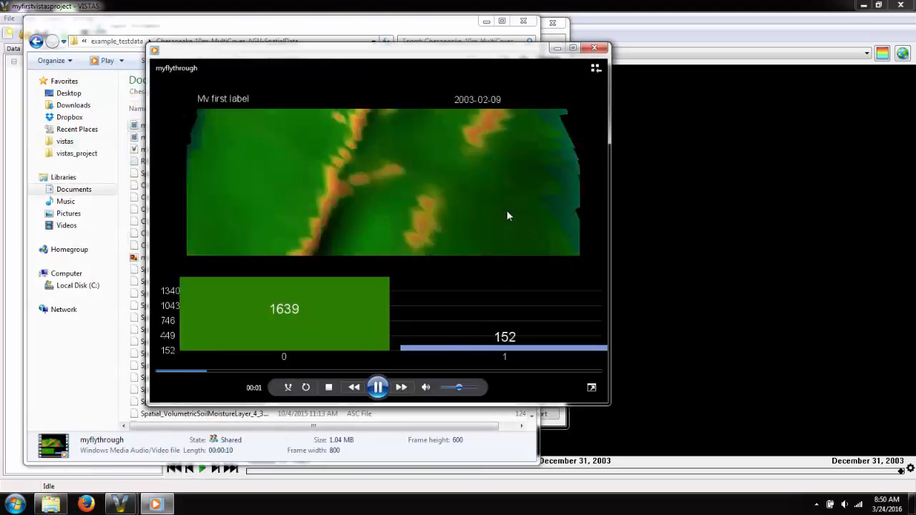